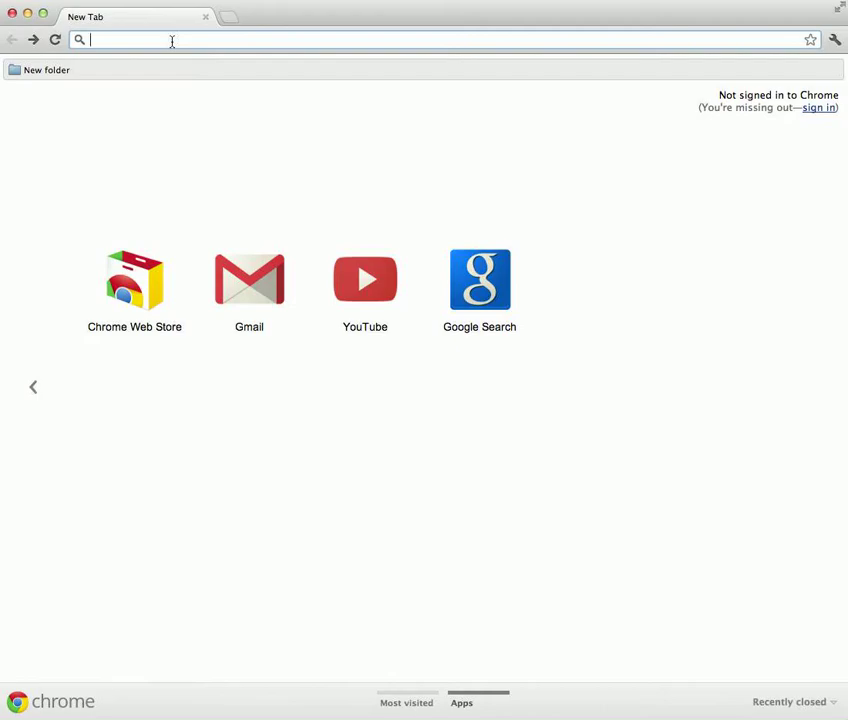
{"action": "type", "text": "www."}
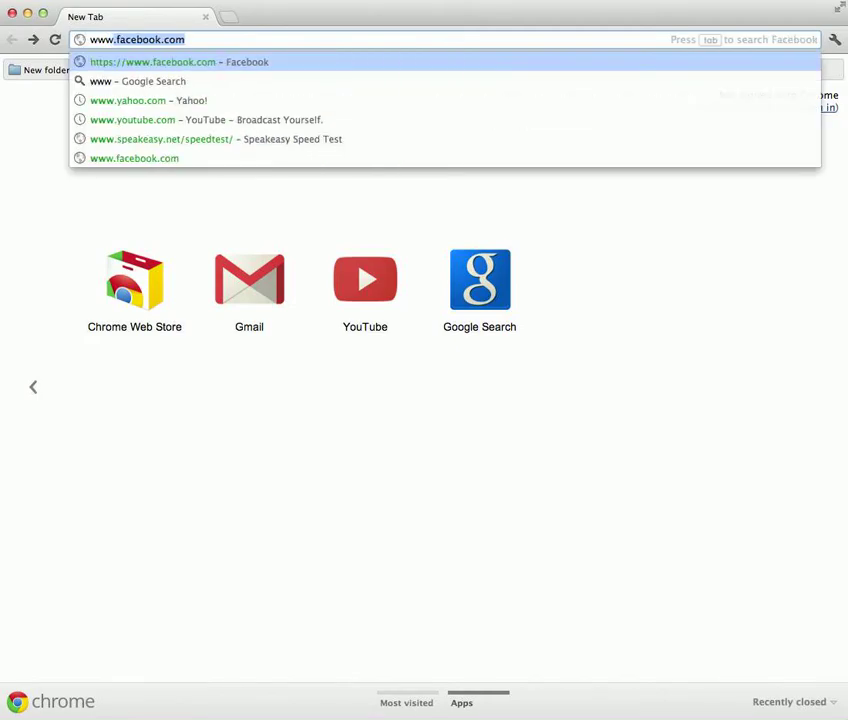
{"action": "type", "text": "postini.com"}
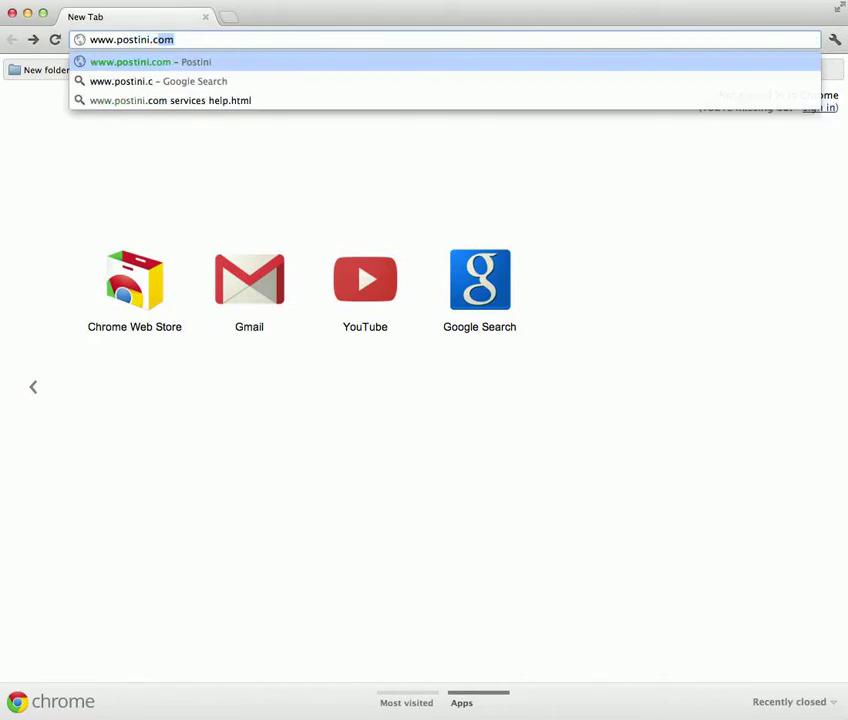
{"action": "key", "text": "Return"}
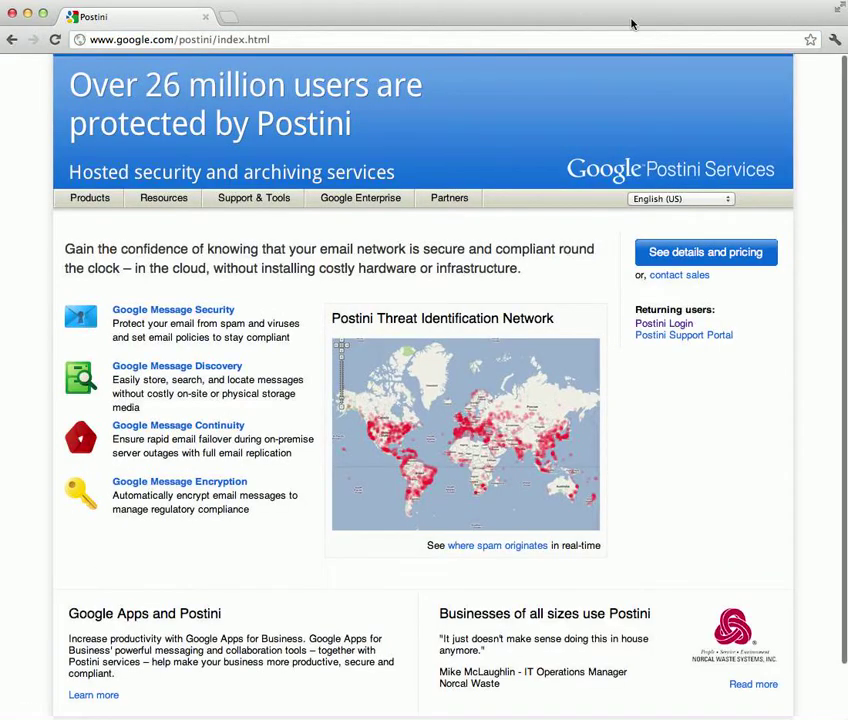
Sign in through Postini Login using the account password.
{"action": "left_click", "coordinate": [663, 323]}
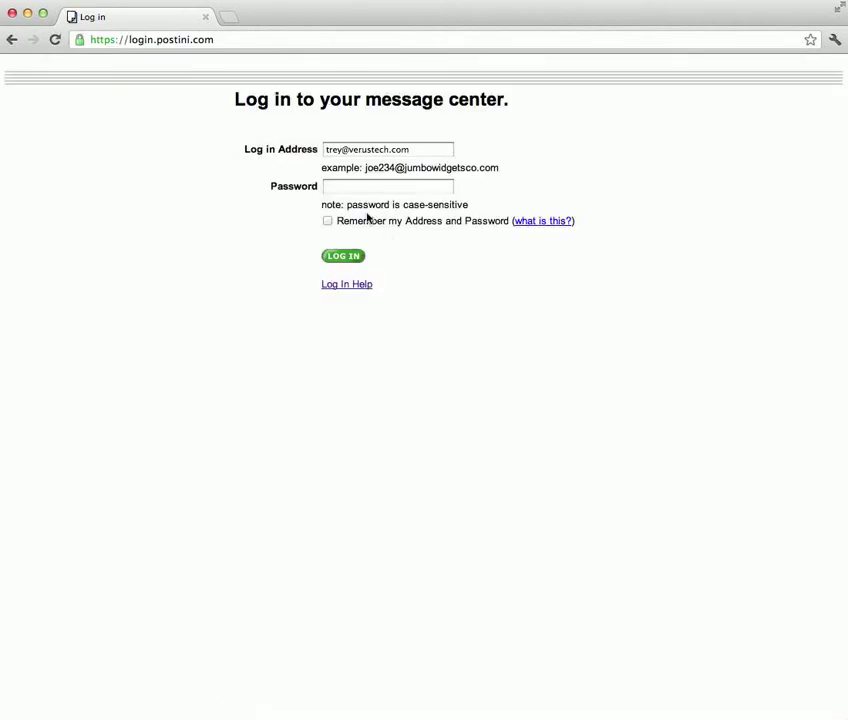
{"action": "left_click", "coordinate": [361, 188]}
{"action": "type", "text": "••"}
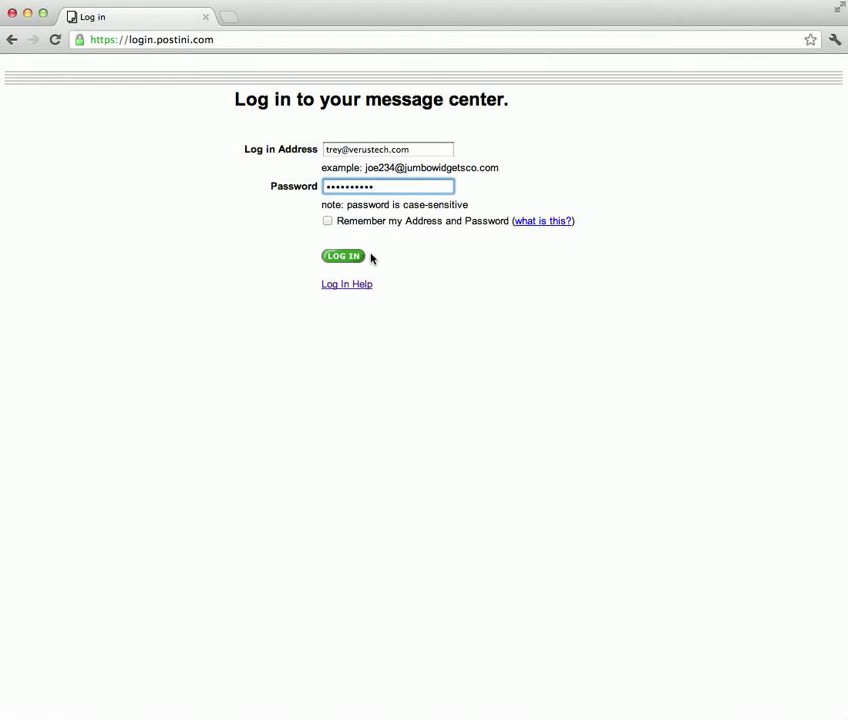
{"action": "left_click", "coordinate": [343, 257]}
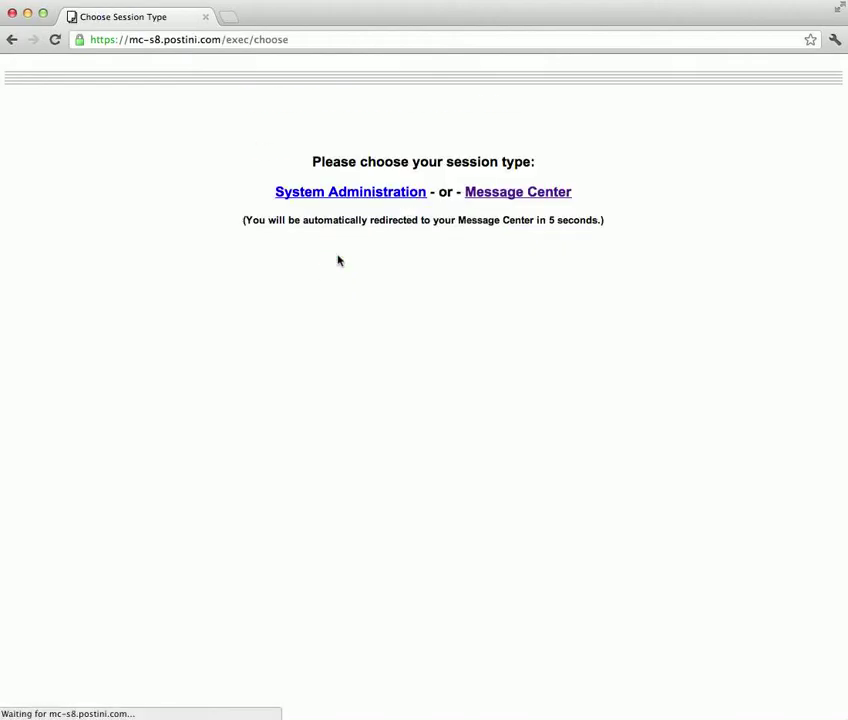
Enter Message Center and deliver the WD Sentinel, Week of March 19 and LinkedIn invitation junk messages.
{"action": "left_click", "coordinate": [486, 192]}
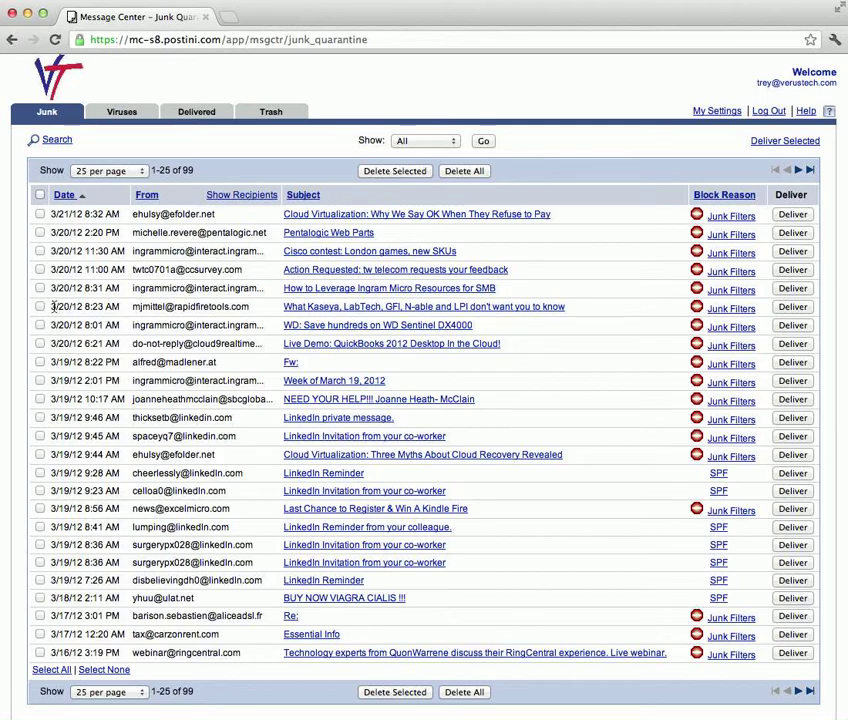
{"action": "left_click", "coordinate": [40, 324]}
{"action": "left_click", "coordinate": [40, 380]}
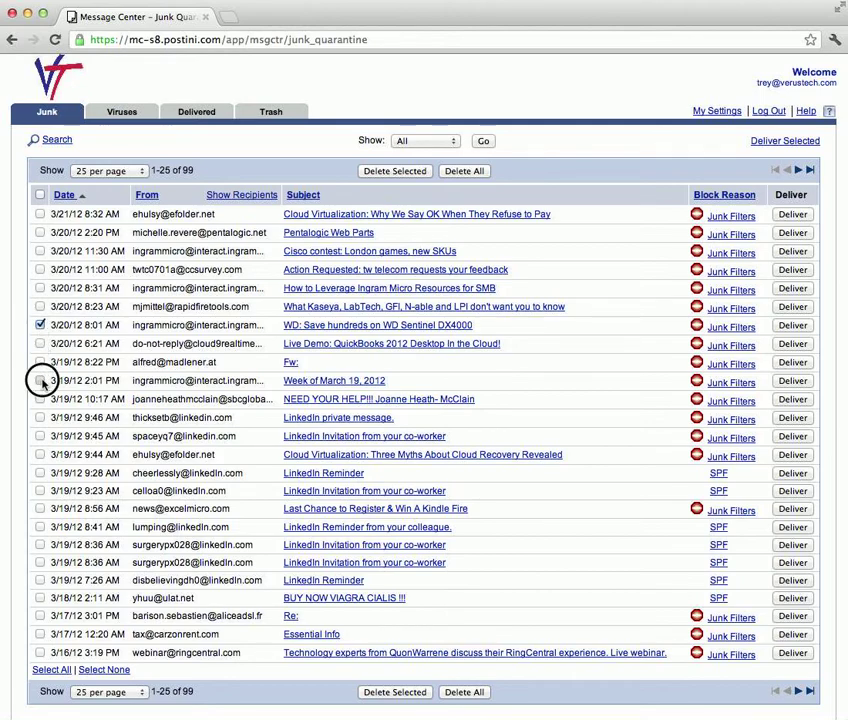
{"action": "left_click", "coordinate": [41, 436]}
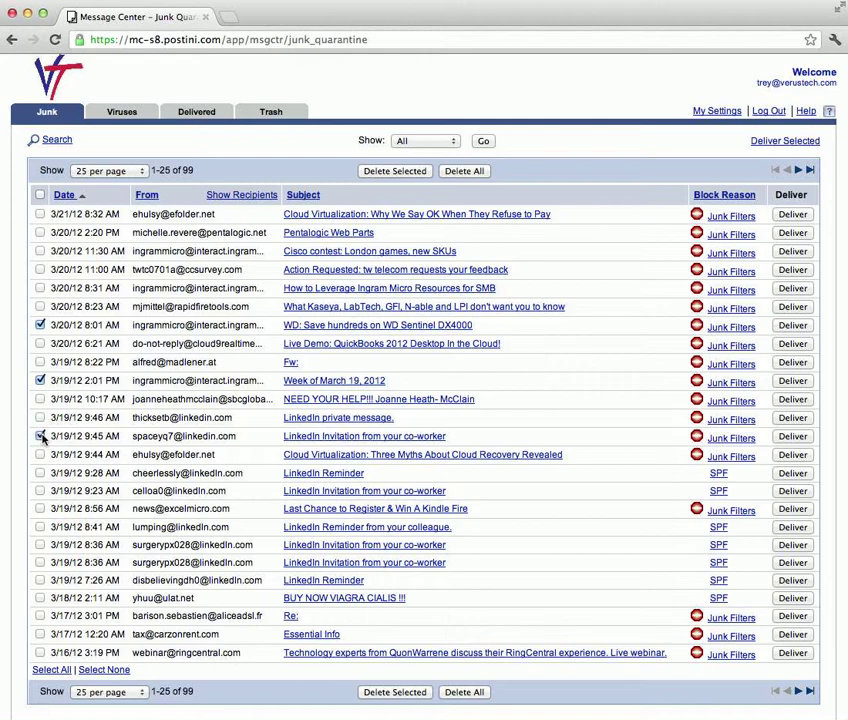
{"action": "left_click", "coordinate": [787, 144]}
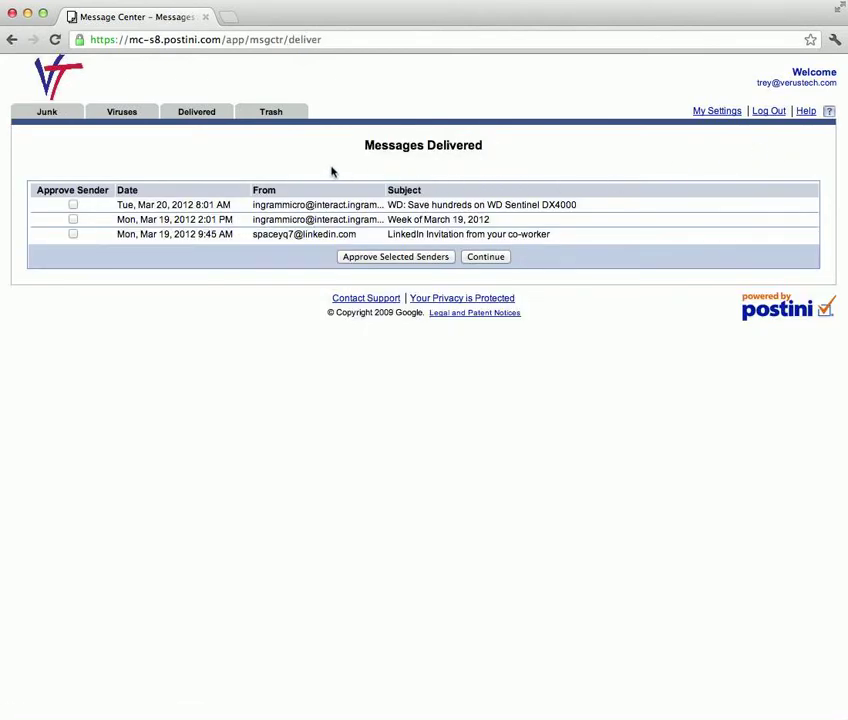
Approve the Week of March 19 sender, then trash the Pentalogic Web Parts and Cisco contest messages.
{"action": "left_click", "coordinate": [73, 219]}
{"action": "left_click", "coordinate": [48, 113]}
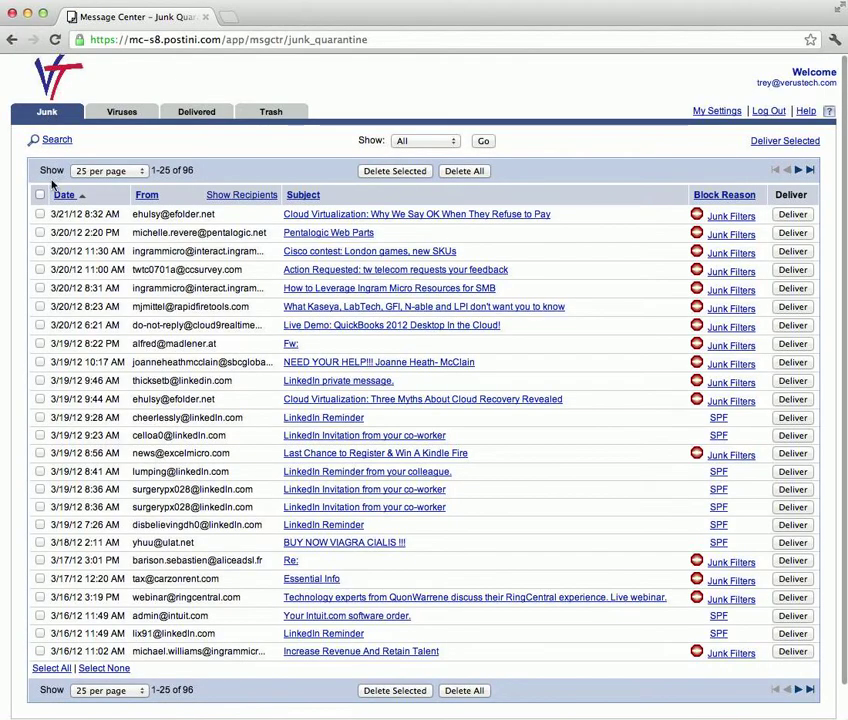
{"action": "left_click", "coordinate": [40, 232]}
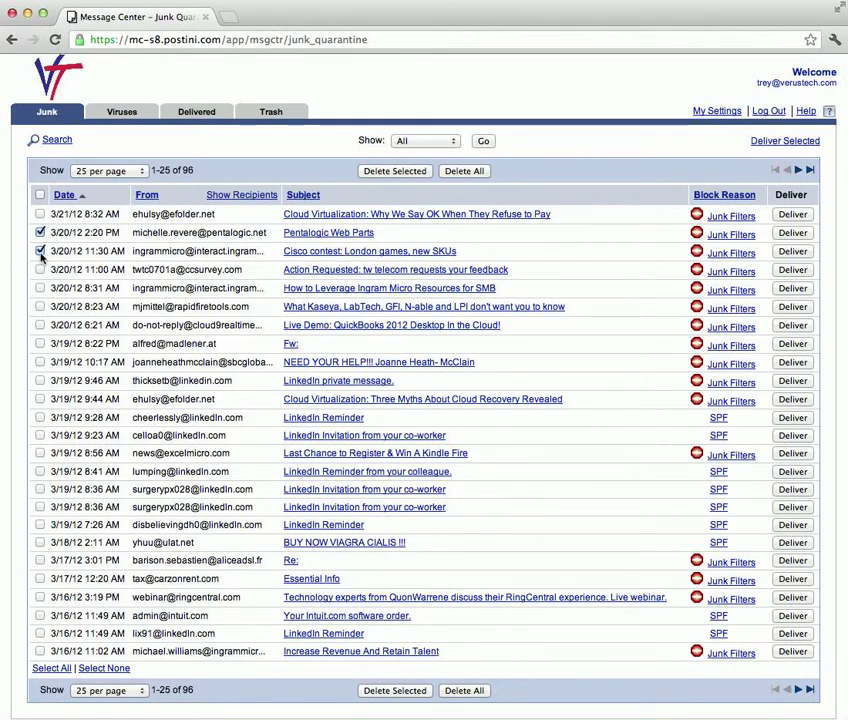
{"action": "left_click", "coordinate": [390, 172]}
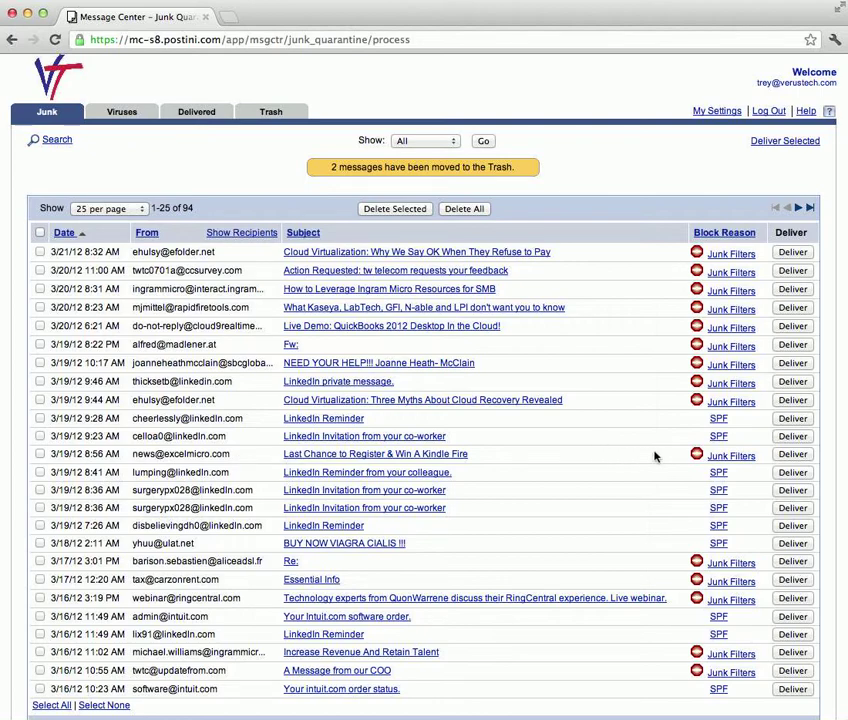
Deliver the Kindle Fire message, then browse the Viruses, Delivered and Trash tabs.
{"action": "left_click", "coordinate": [792, 455]}
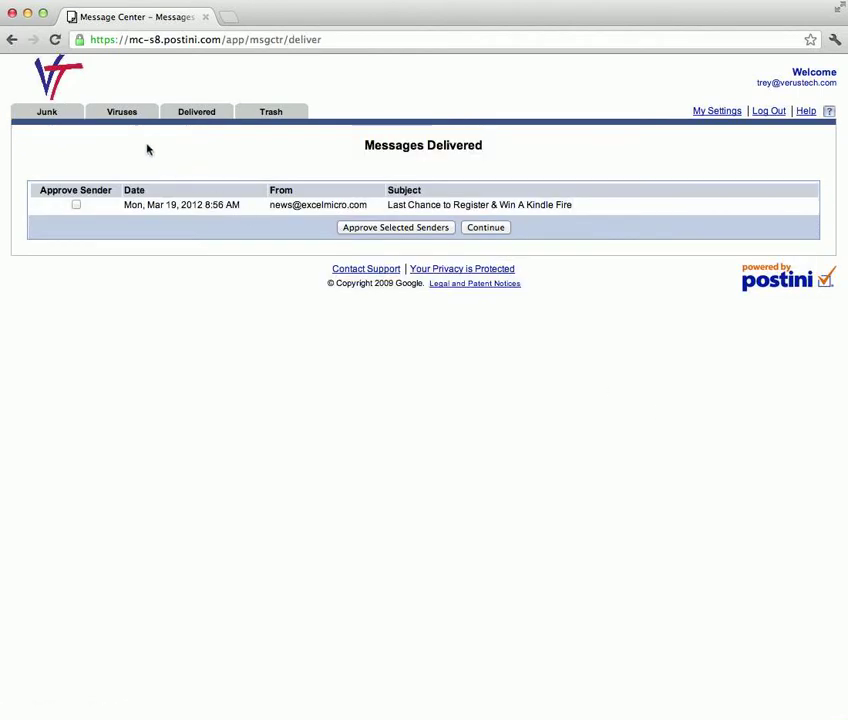
{"action": "left_click", "coordinate": [125, 116]}
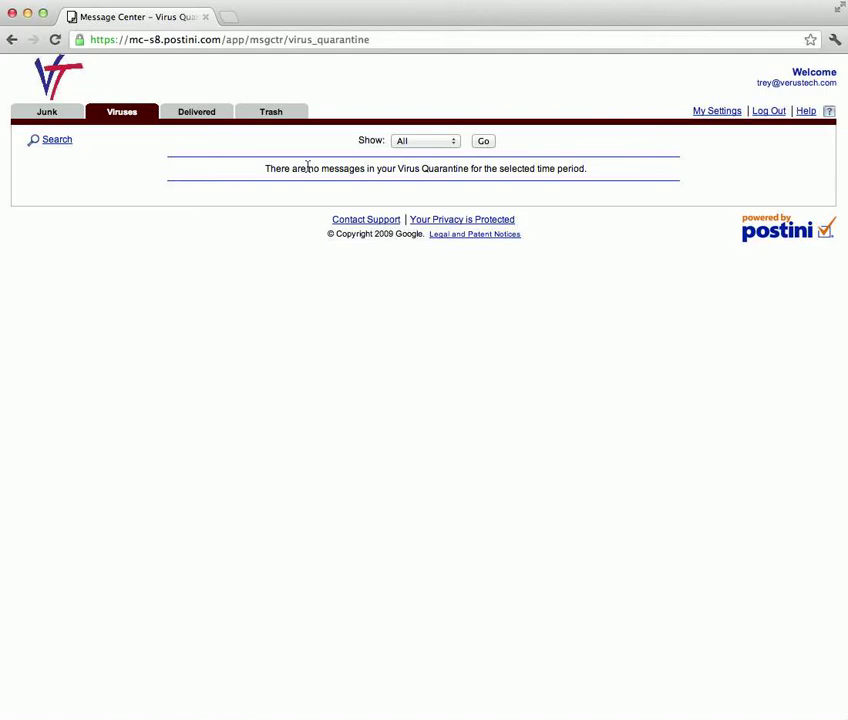
{"action": "left_click", "coordinate": [198, 116]}
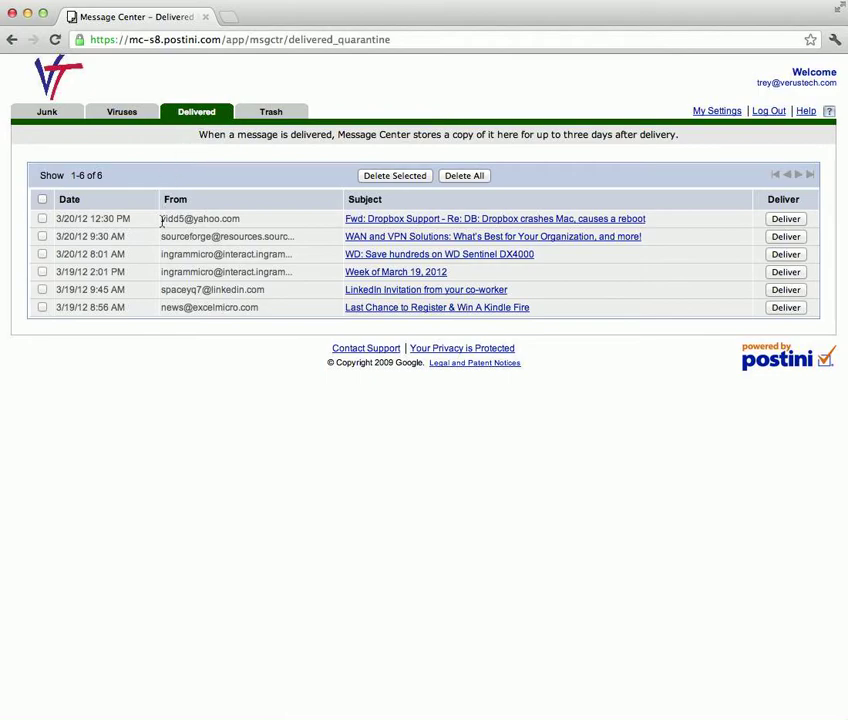
{"action": "left_click_drag", "start_coordinate": [160, 218], "coordinate": [267, 306]}
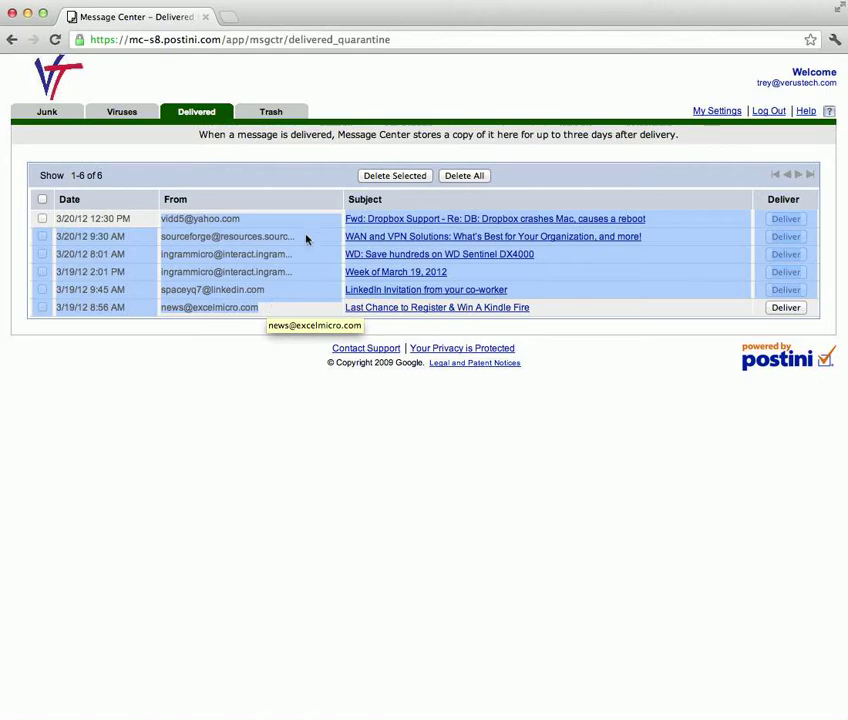
{"action": "left_click", "coordinate": [272, 115]}
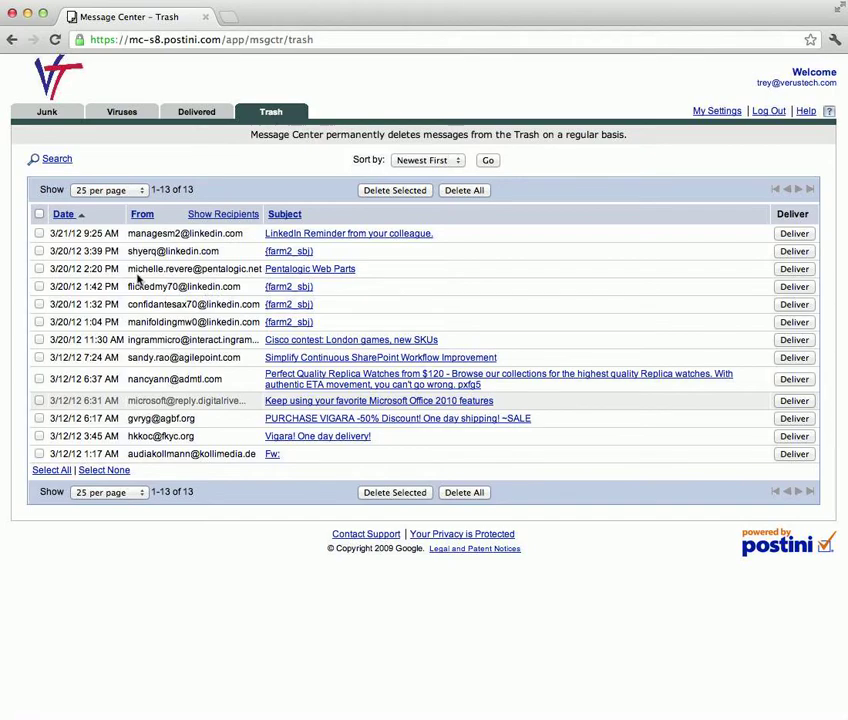
{"action": "left_click", "coordinate": [720, 112]}
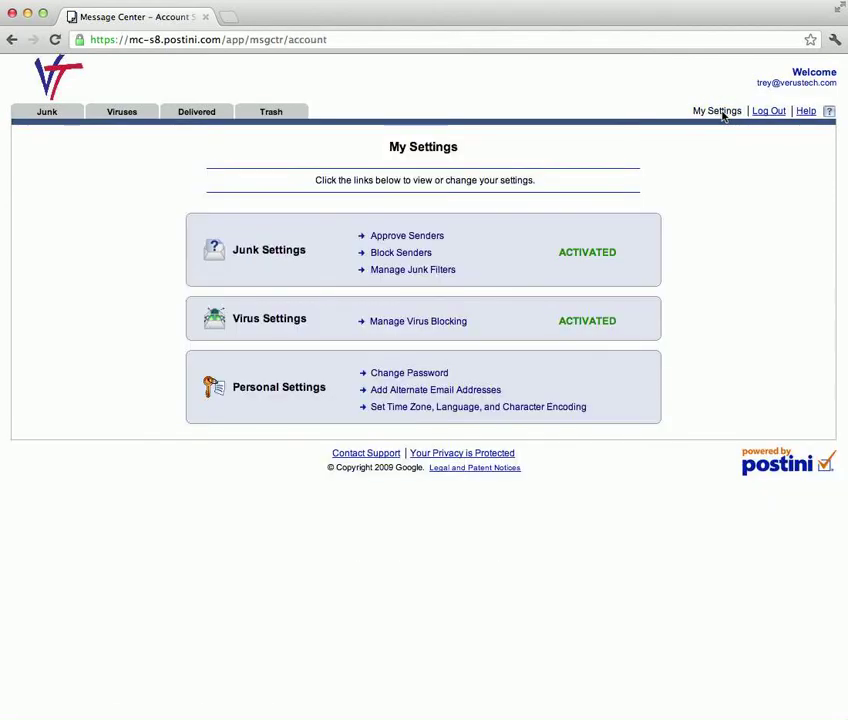
{"action": "left_click", "coordinate": [420, 237]}
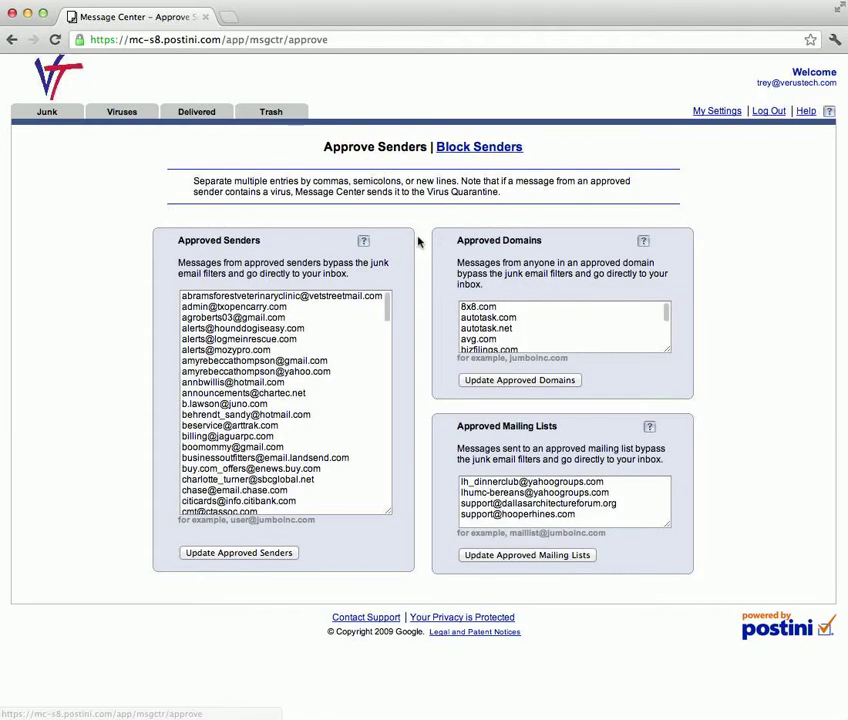
{"action": "left_click_drag", "start_coordinate": [197, 343], "coordinate": [278, 452]}
{"action": "left_click_drag", "start_coordinate": [463, 306], "coordinate": [517, 337]}
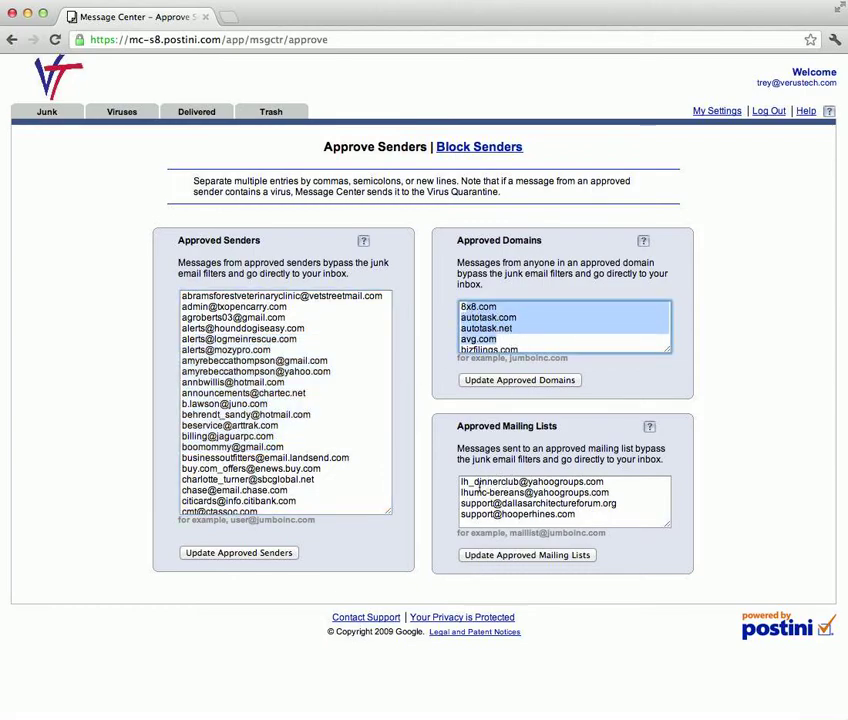
{"action": "left_click_drag", "start_coordinate": [464, 490], "coordinate": [585, 515]}
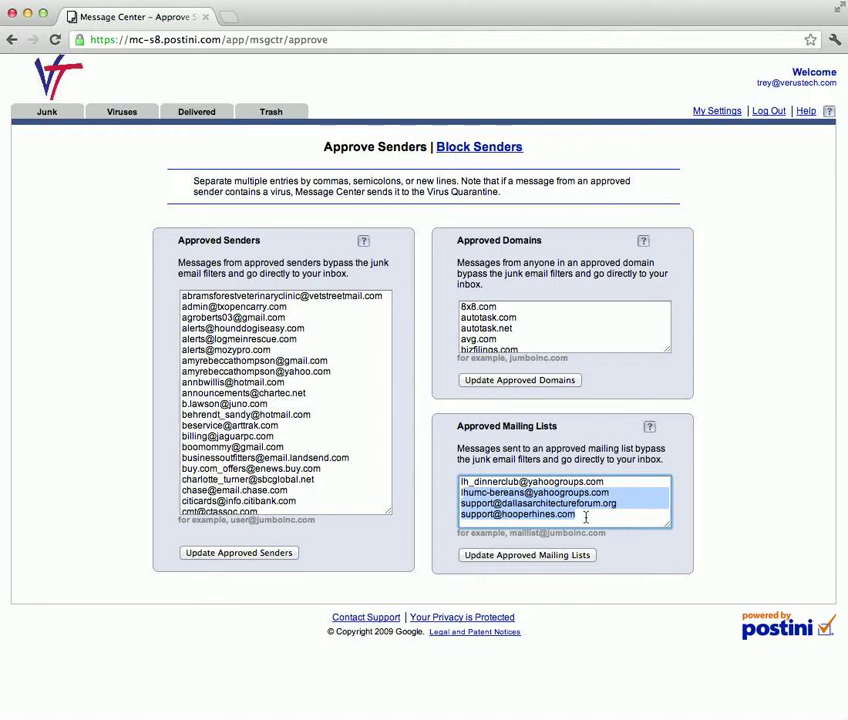
{"action": "left_click", "coordinate": [469, 481]}
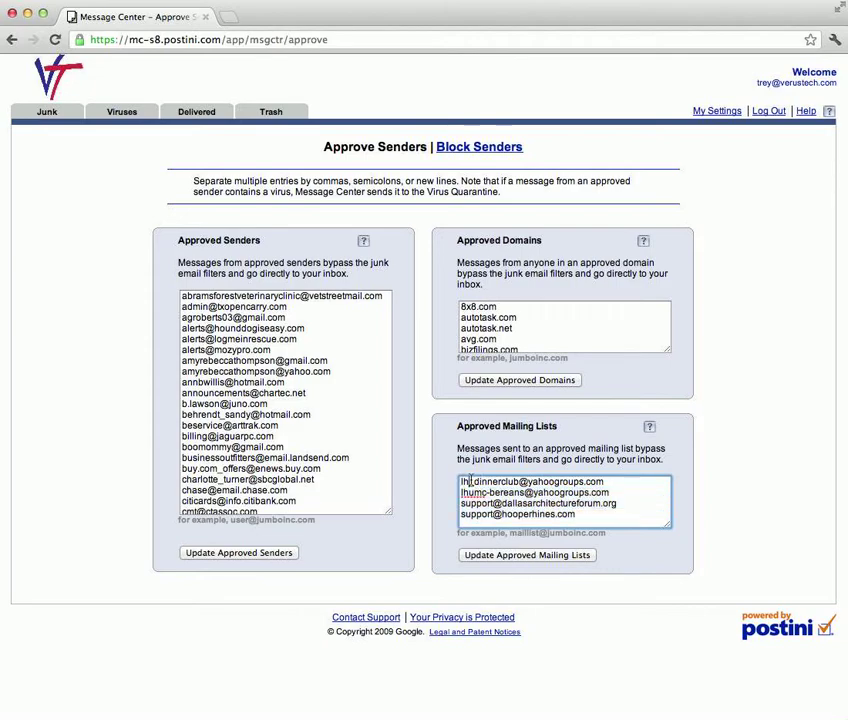
{"action": "left_click", "coordinate": [717, 111]}
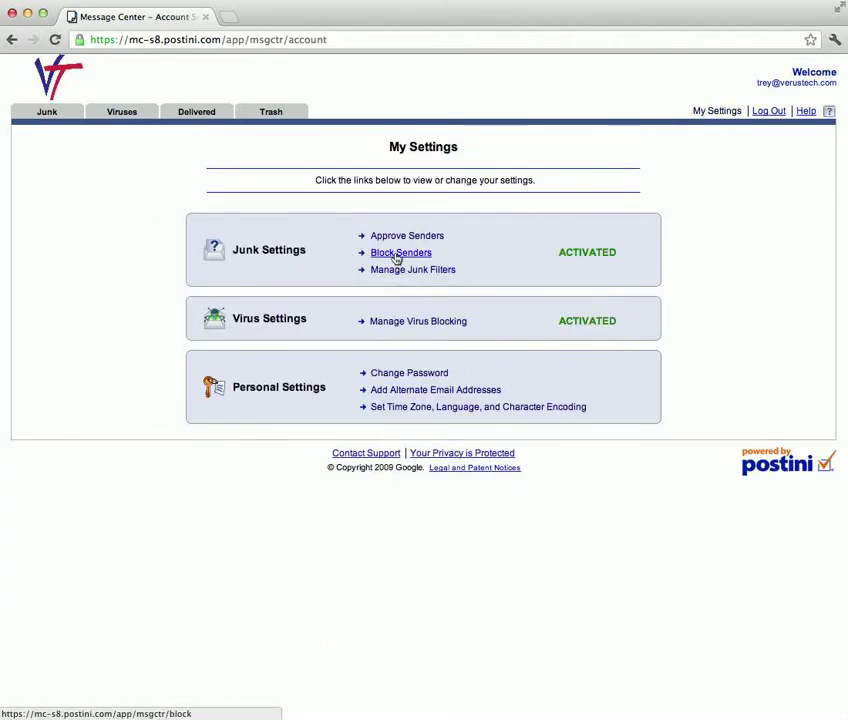
{"action": "left_click", "coordinate": [398, 256]}
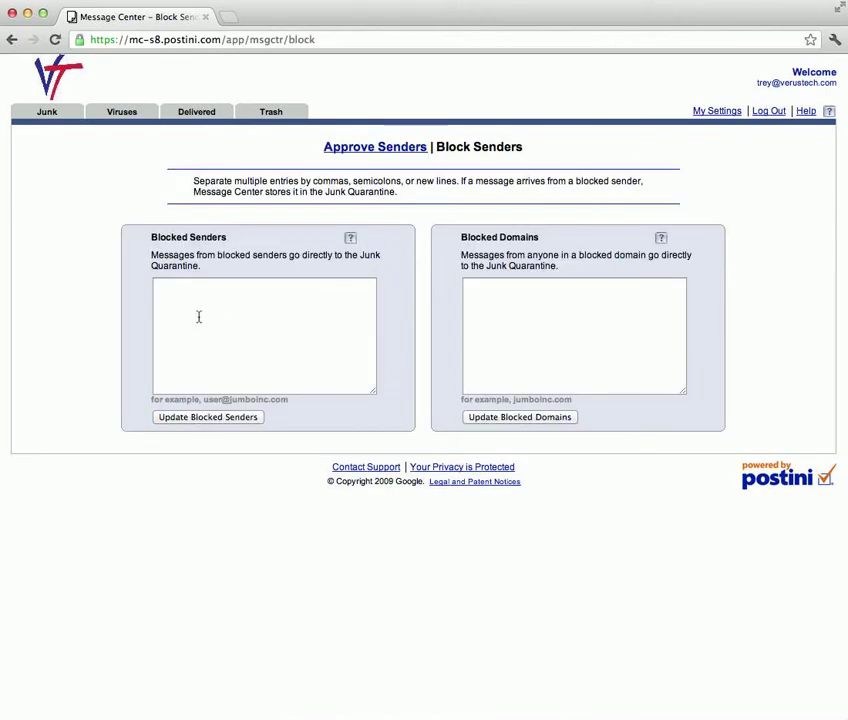
{"action": "left_click", "coordinate": [184, 307]}
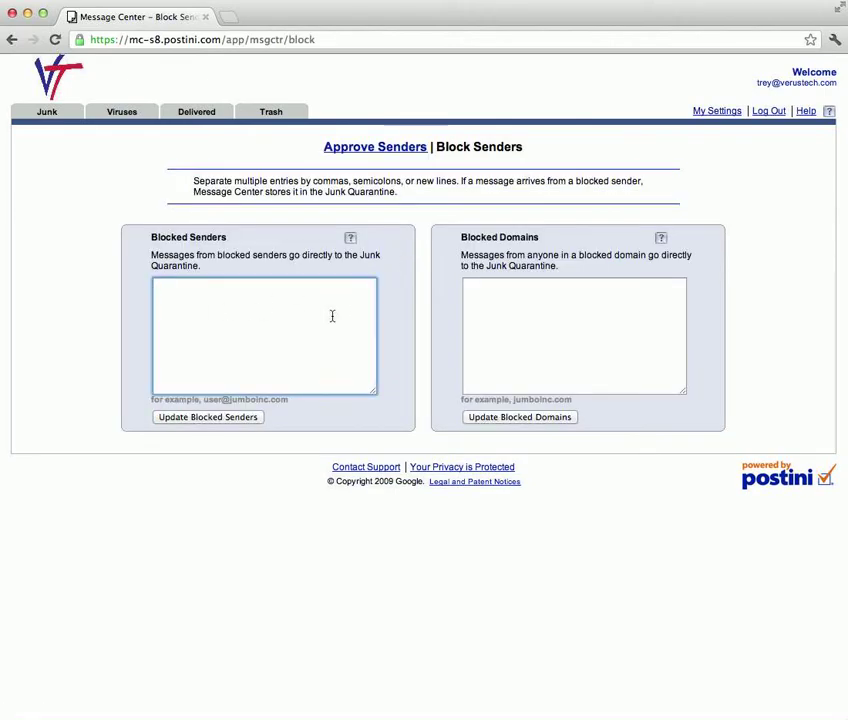
{"action": "left_click", "coordinate": [530, 317]}
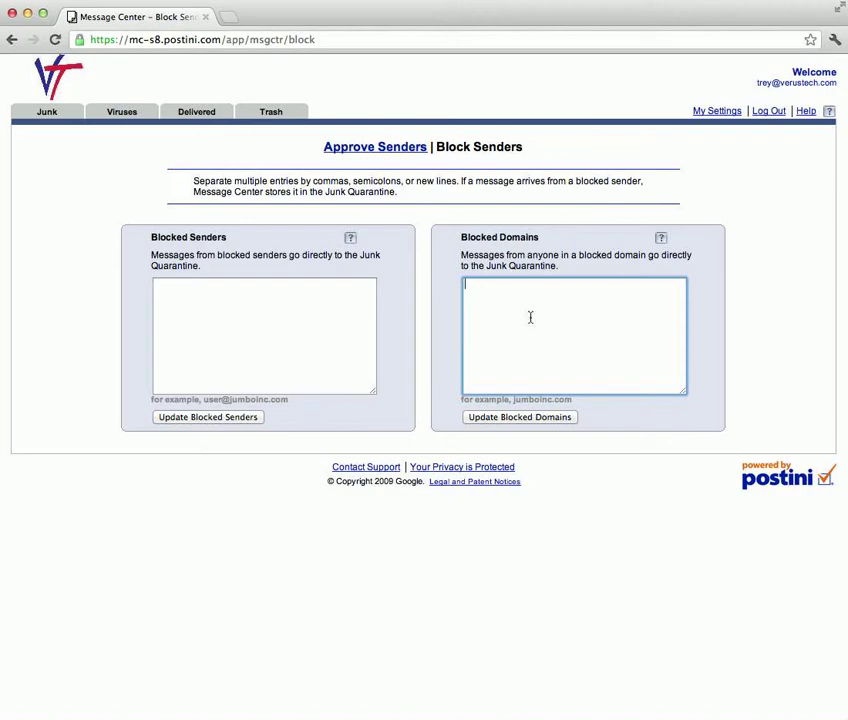
{"action": "left_click", "coordinate": [716, 111]}
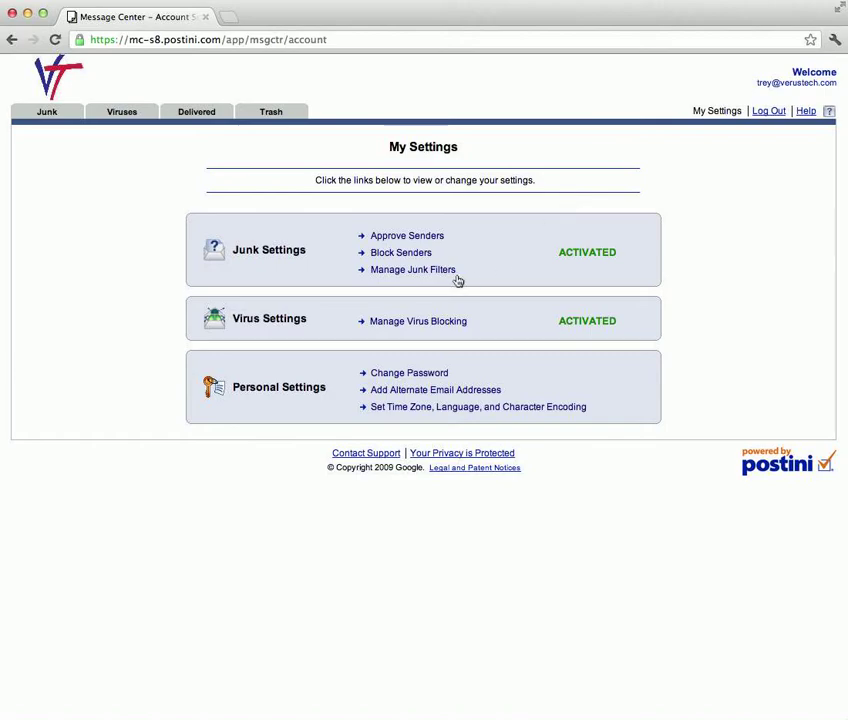
{"action": "left_click", "coordinate": [430, 273]}
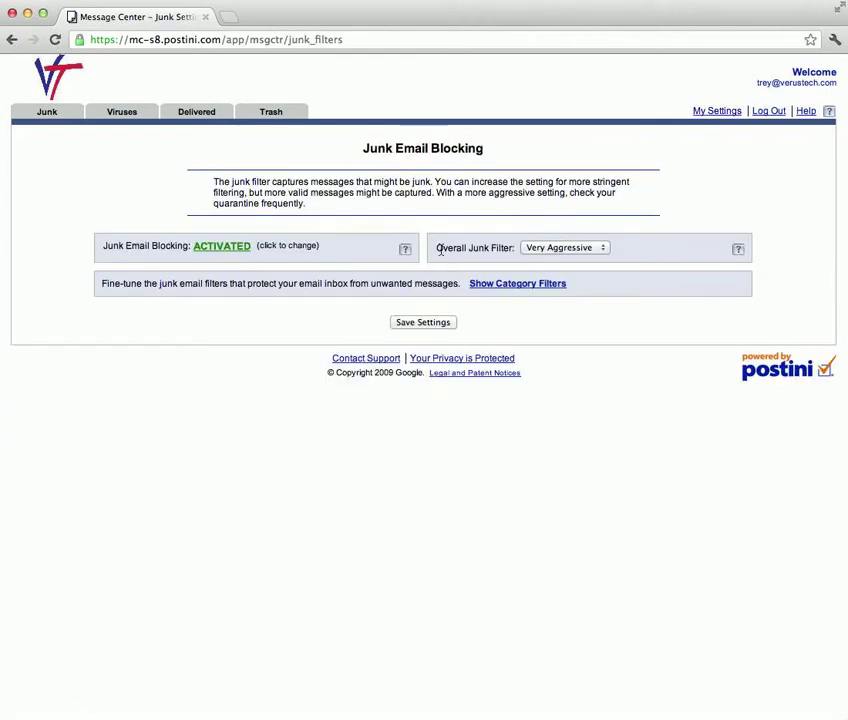
{"action": "left_click_drag", "start_coordinate": [433, 247], "coordinate": [515, 248]}
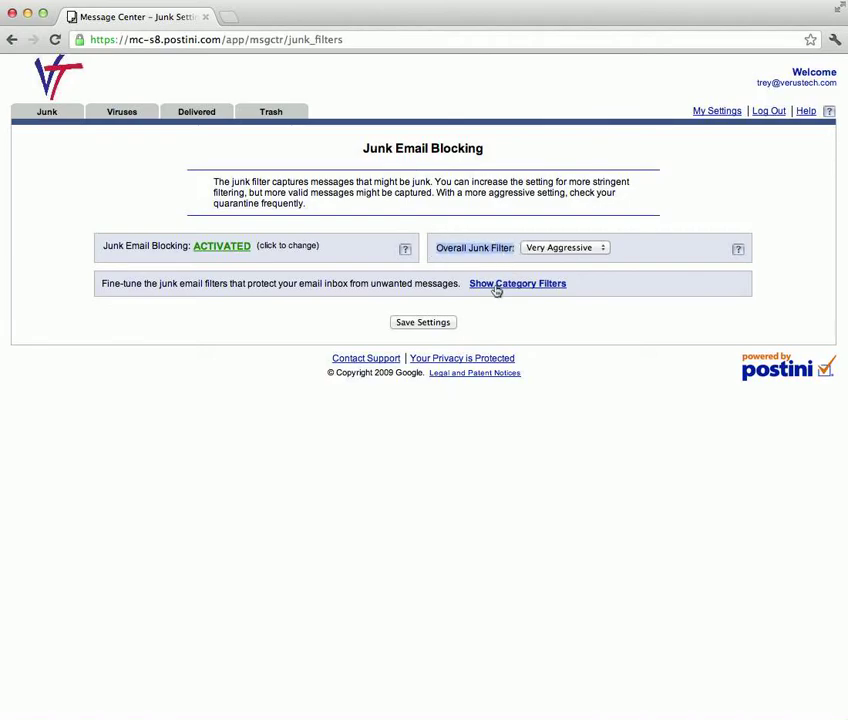
{"action": "left_click", "coordinate": [497, 288]}
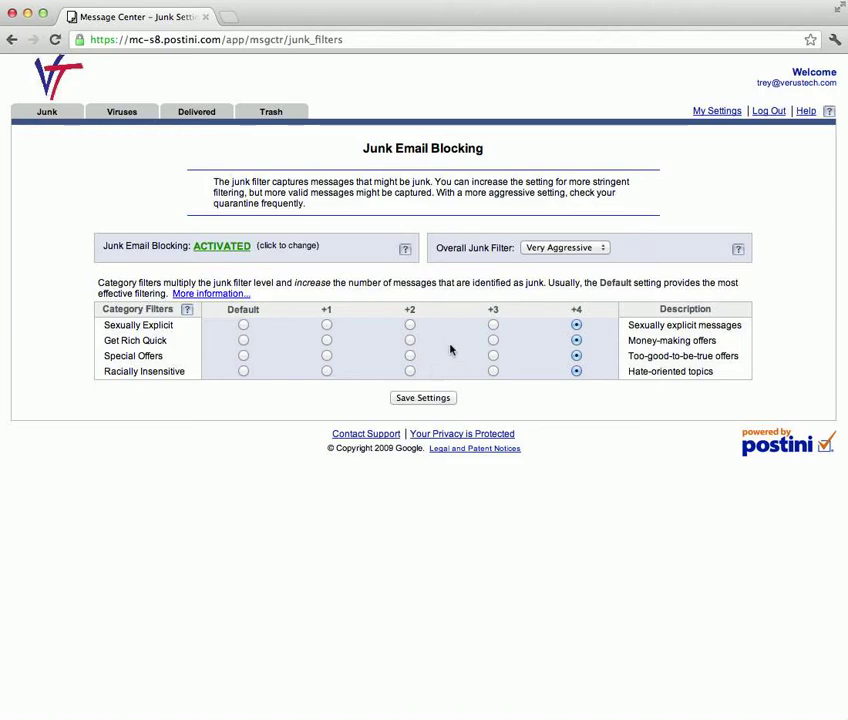
{"action": "double_click", "coordinate": [576, 309]}
{"action": "left_click", "coordinate": [585, 310]}
{"action": "left_click", "coordinate": [327, 326]}
{"action": "left_click", "coordinate": [576, 326]}
{"action": "left_click", "coordinate": [712, 112]}
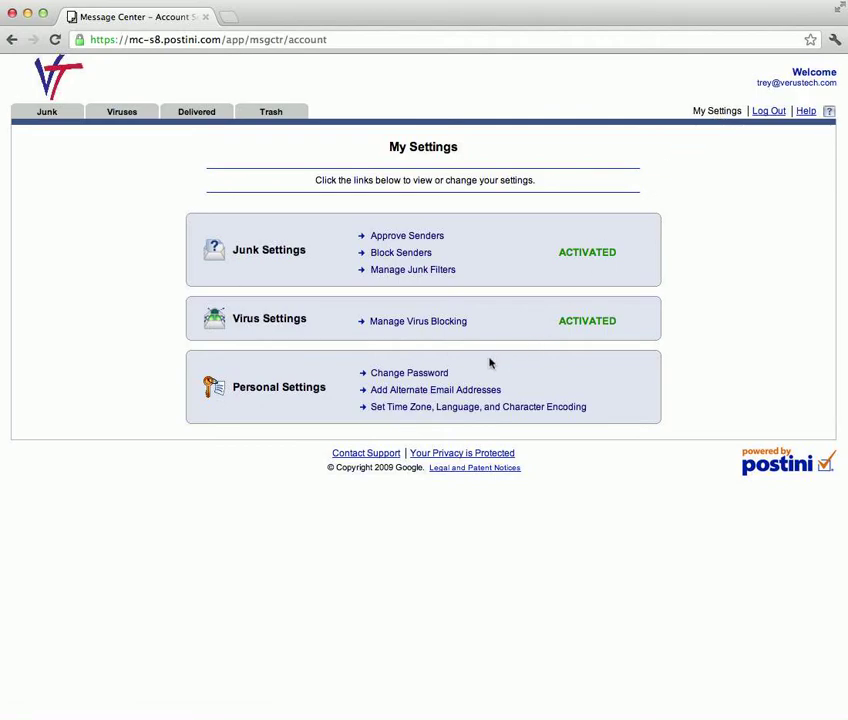
Set the time zone to Central Time (US & Canada), then view the alternate email address settings.
{"action": "left_click", "coordinate": [403, 410]}
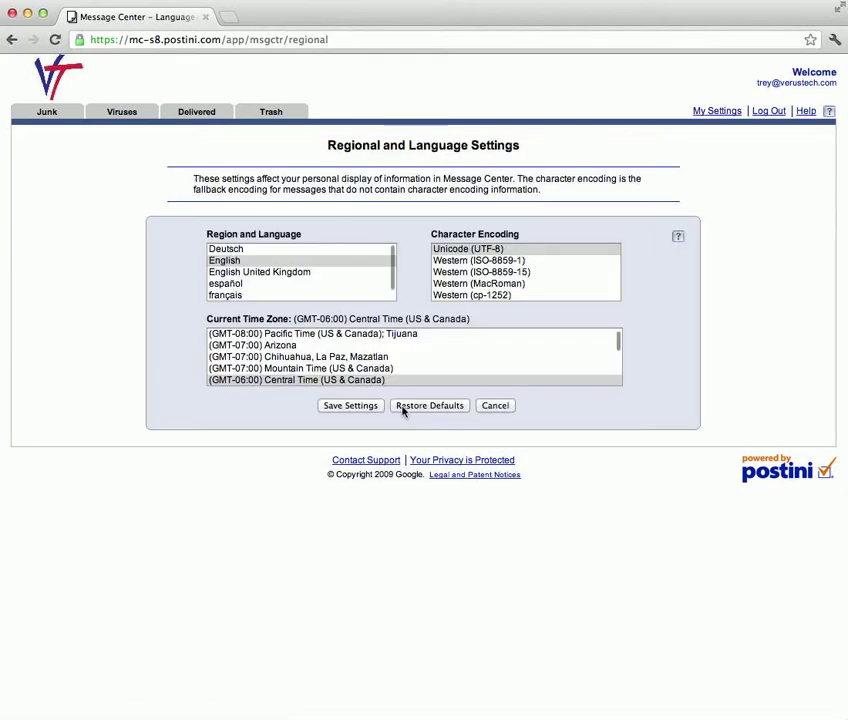
{"action": "left_click", "coordinate": [267, 381]}
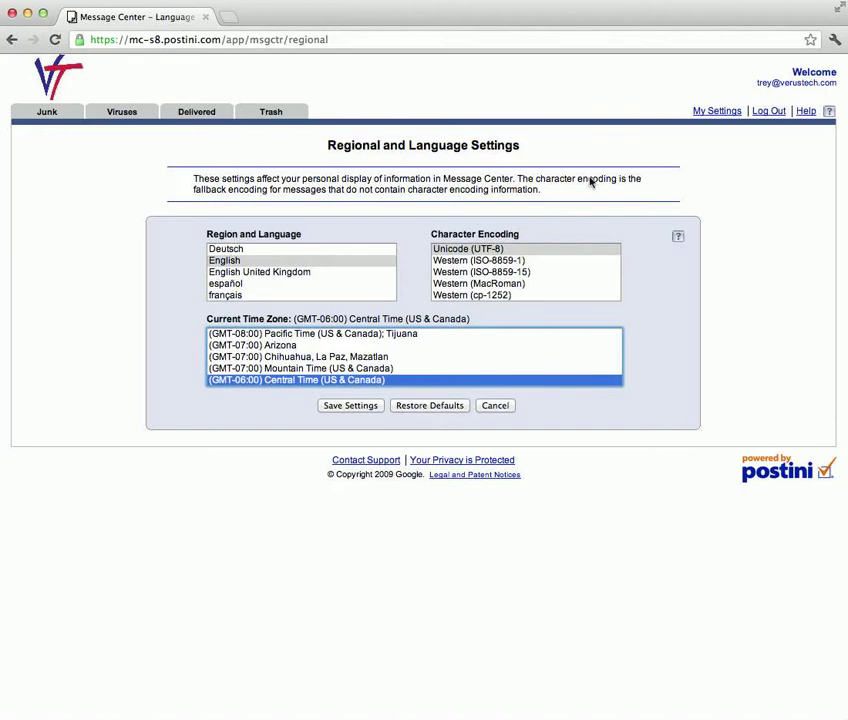
{"action": "left_click", "coordinate": [717, 111]}
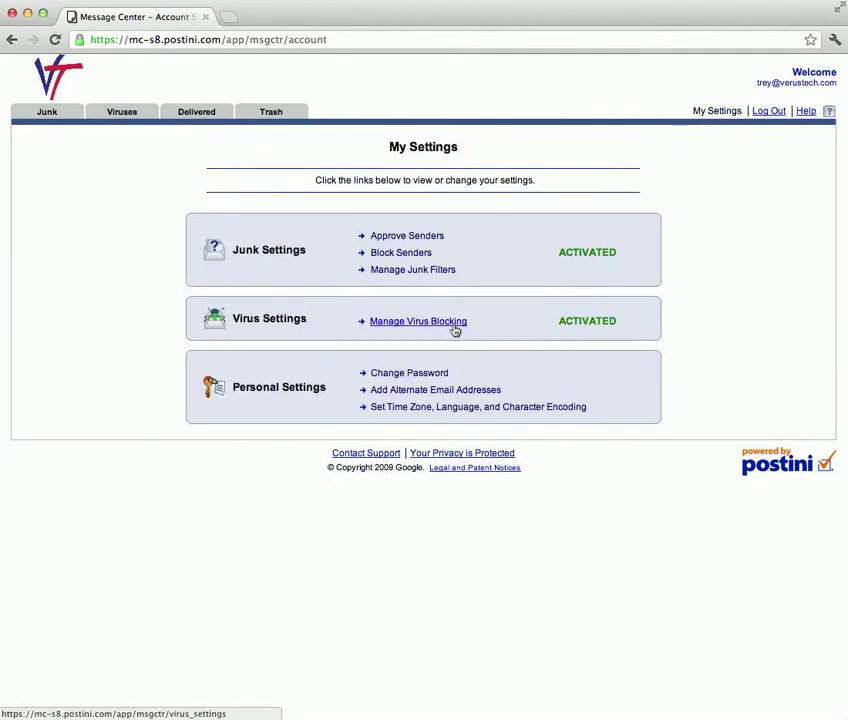
{"action": "left_click", "coordinate": [397, 390]}
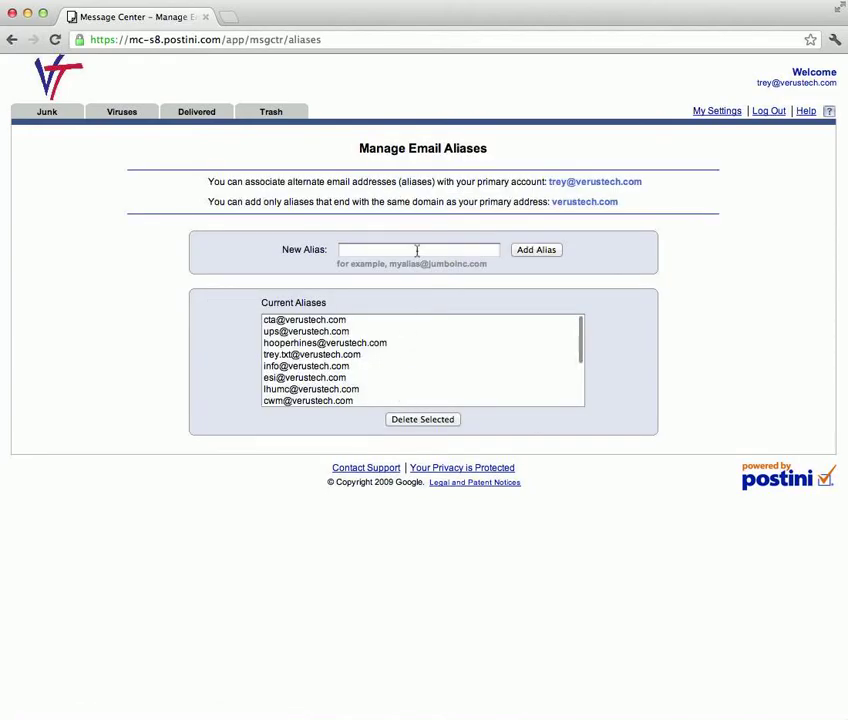